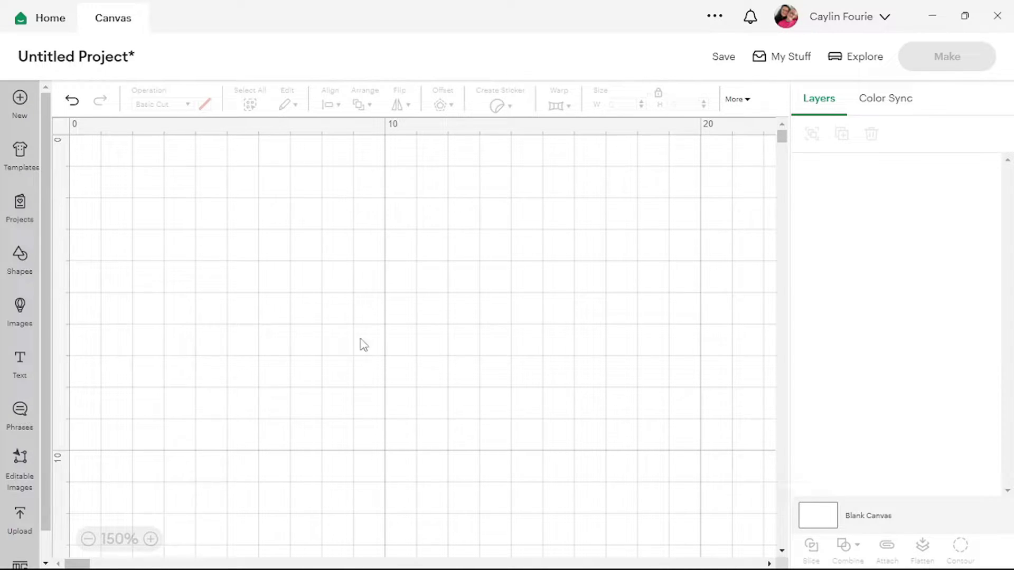
Add the Reindeer Mug image from the image library to the canvas.
left_click(19, 311)
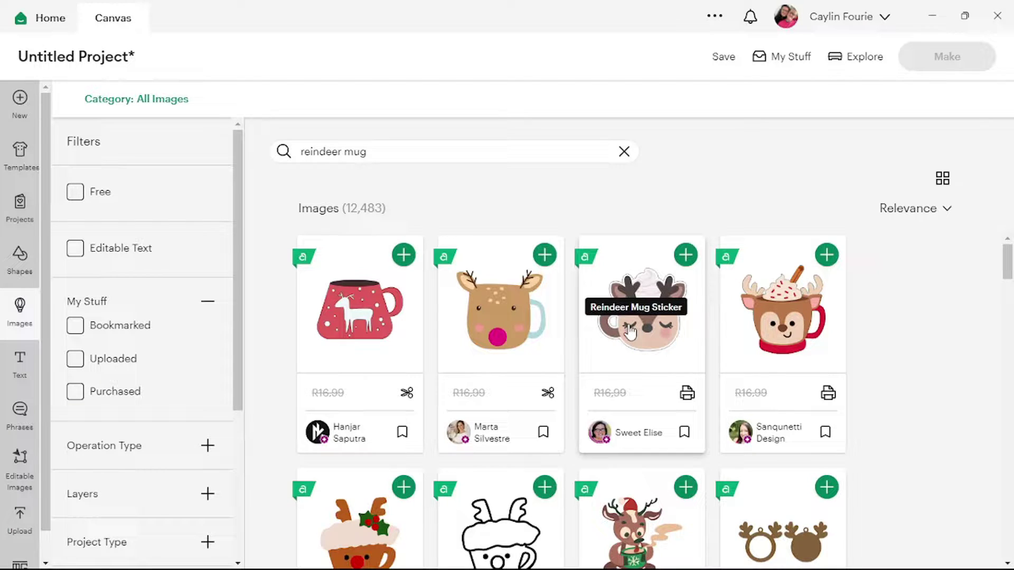
left_click(499, 309)
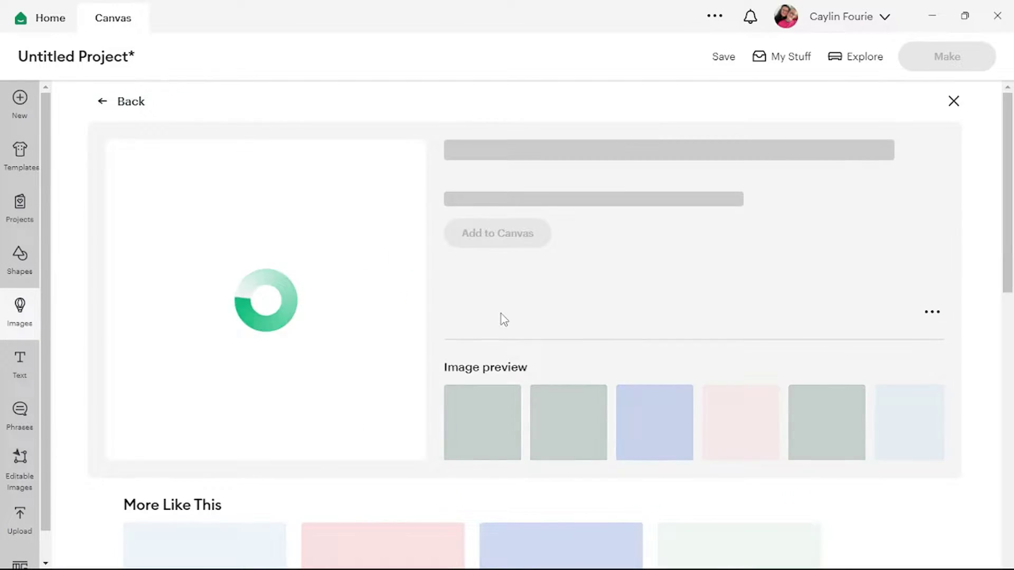
left_click(497, 274)
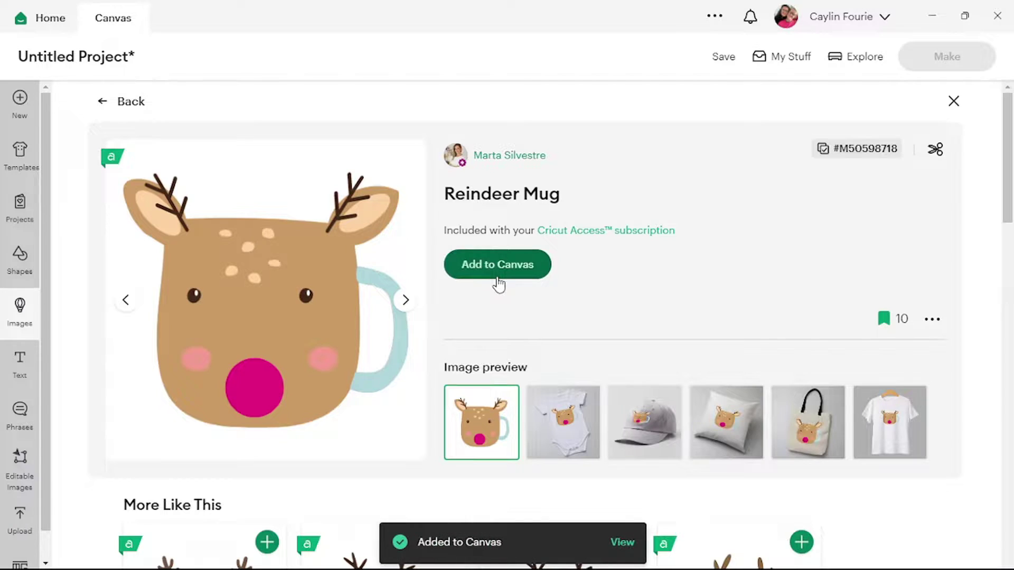
left_click(623, 543)
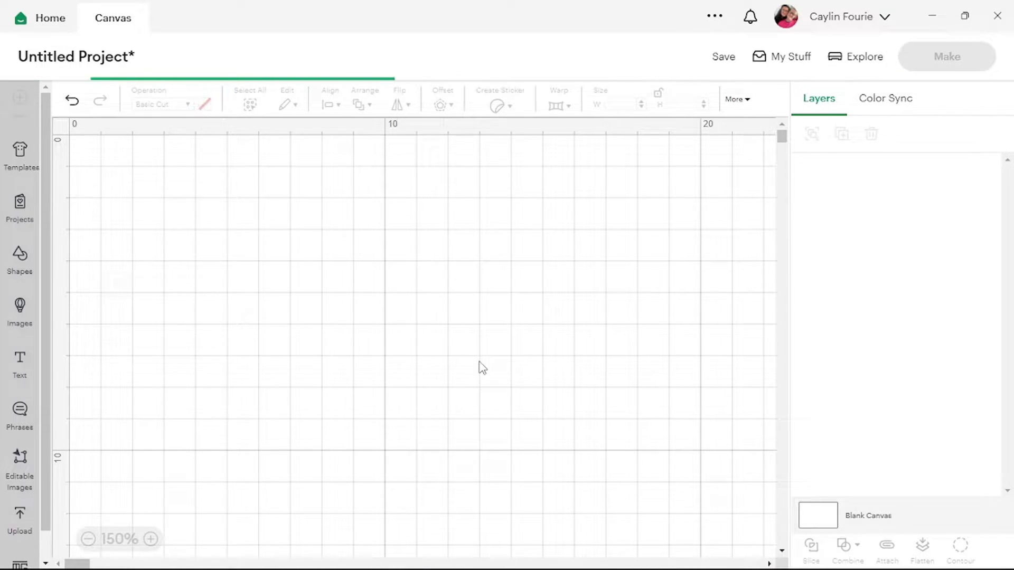
Resize the mug to 6 cm wide (6 × 5.37 cm), shift it down-right, and bring up the sticker options.
left_click_drag(630, 104, 582, 101)
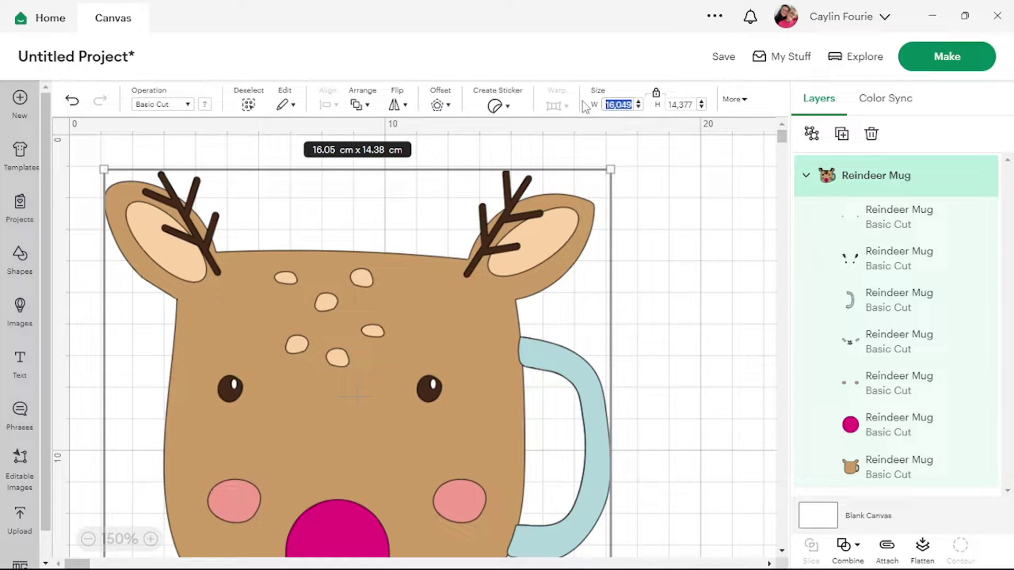
type("6")
key("Return")
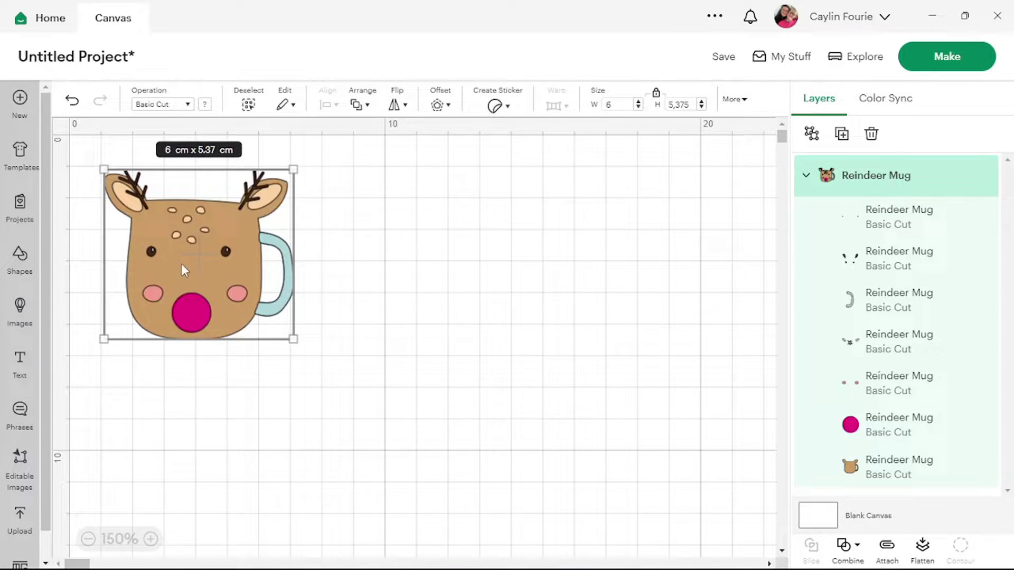
left_click_drag(181, 264, 219, 325)
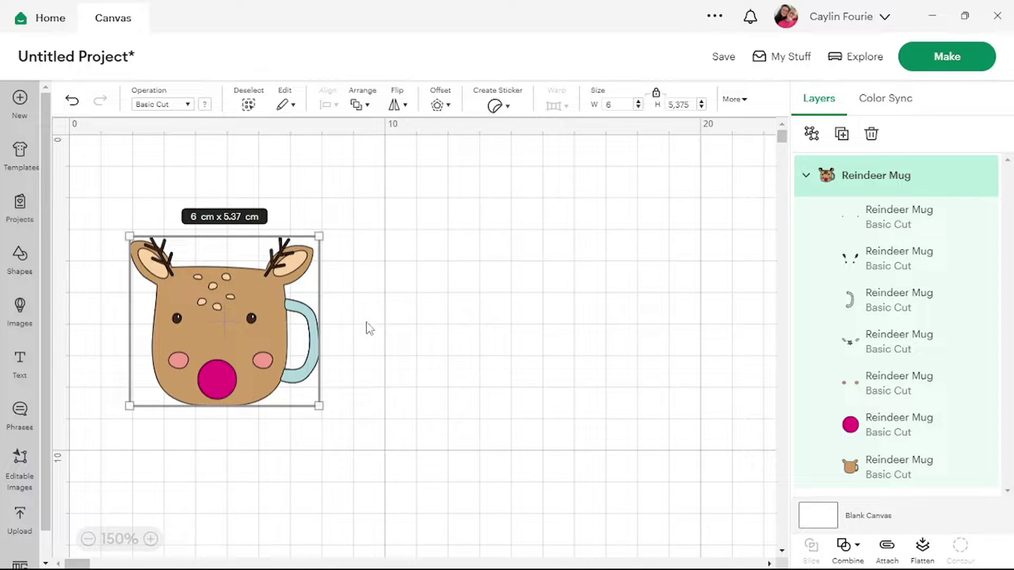
left_click(494, 107)
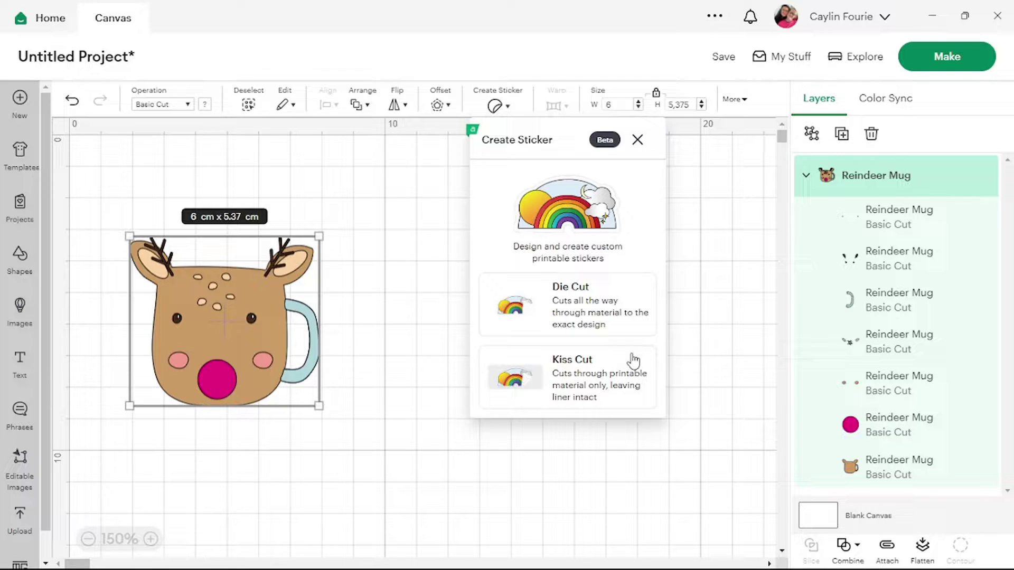
Make the mug a Die Cut sticker with a custom 0,231 cm border, giving 6.58 × 5.96 cm.
left_click(612, 300)
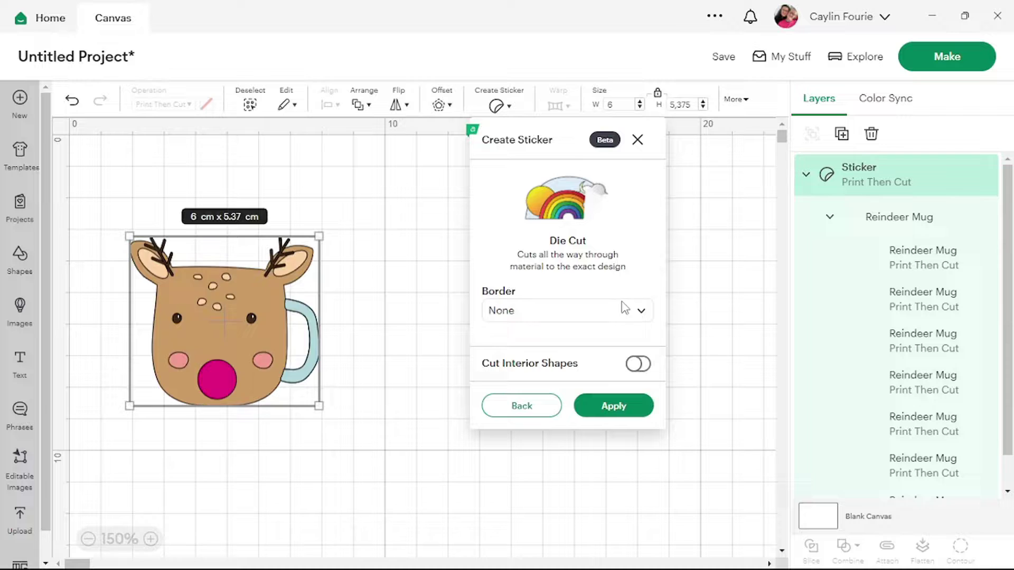
left_click(642, 313)
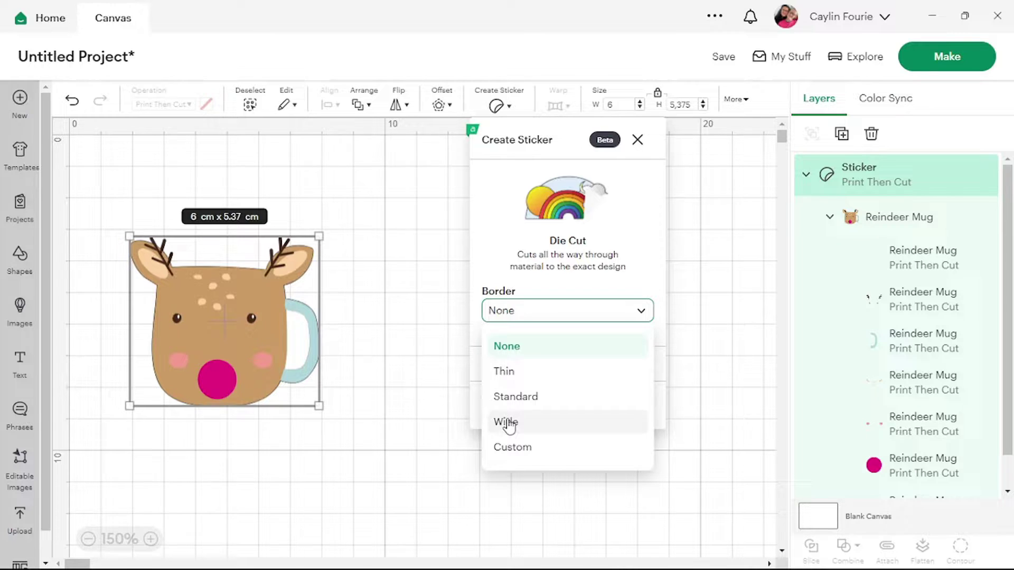
left_click(511, 373)
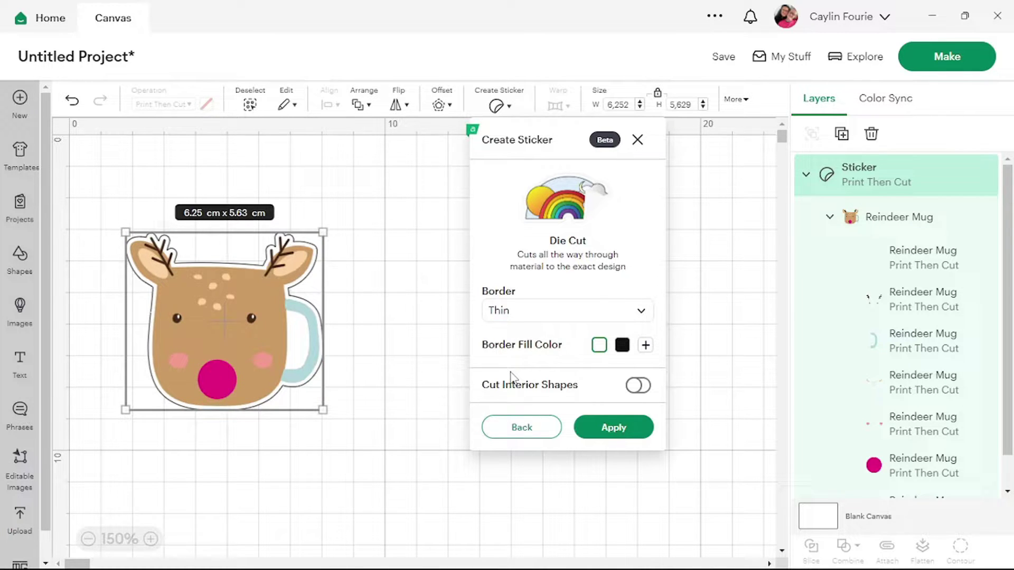
left_click(516, 314)
left_click(519, 404)
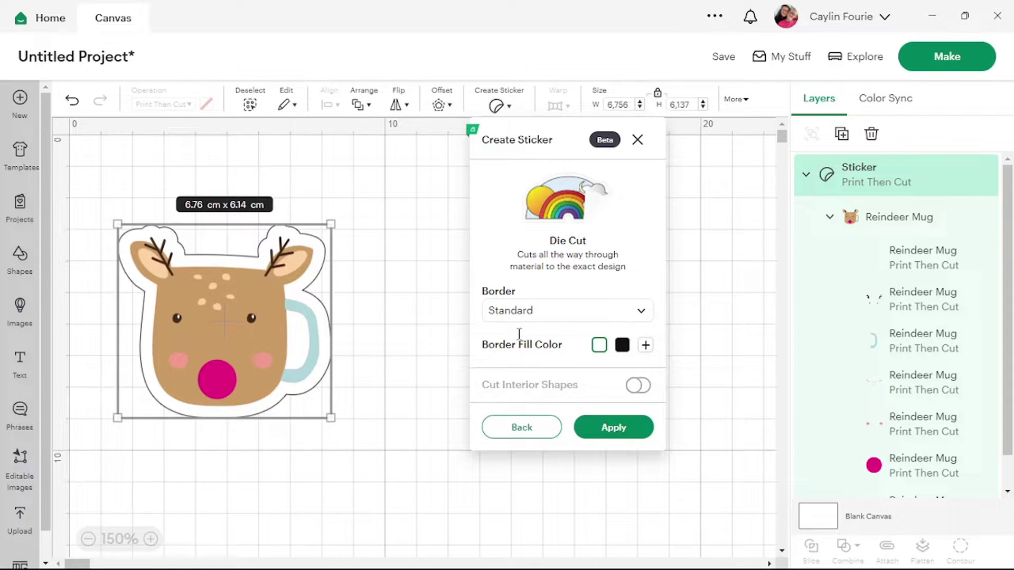
left_click(518, 317)
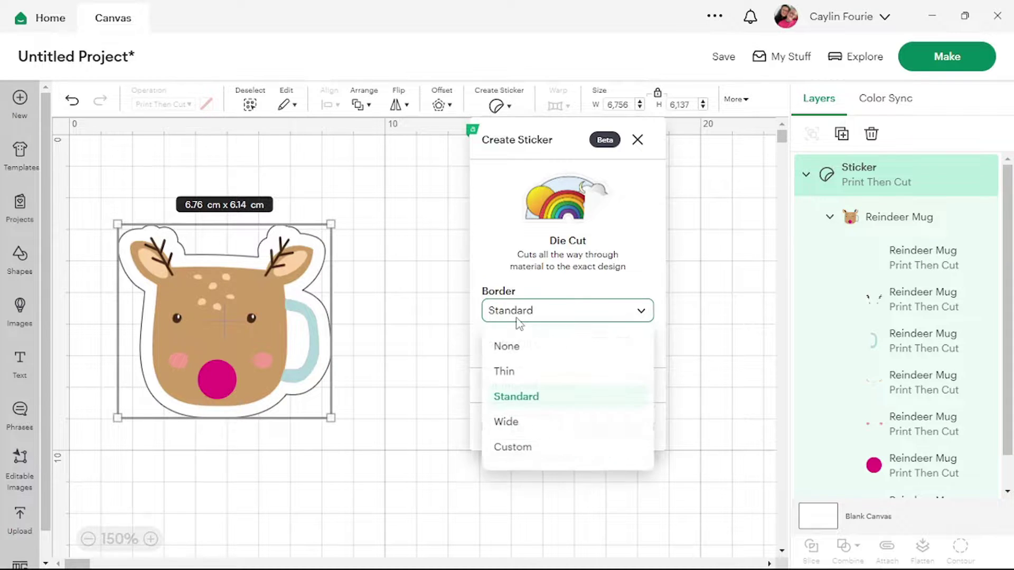
left_click(510, 423)
left_click(535, 322)
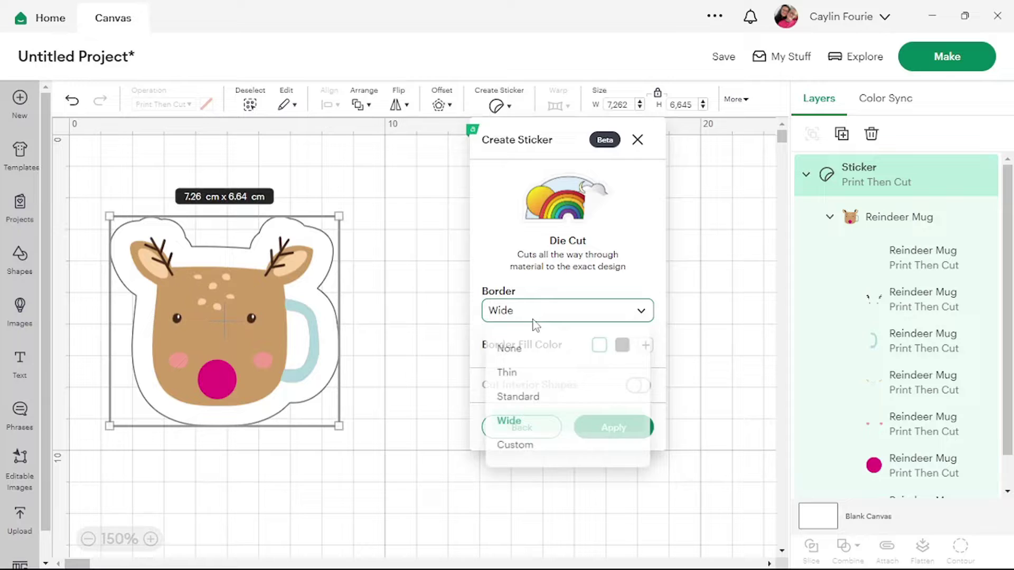
left_click(523, 446)
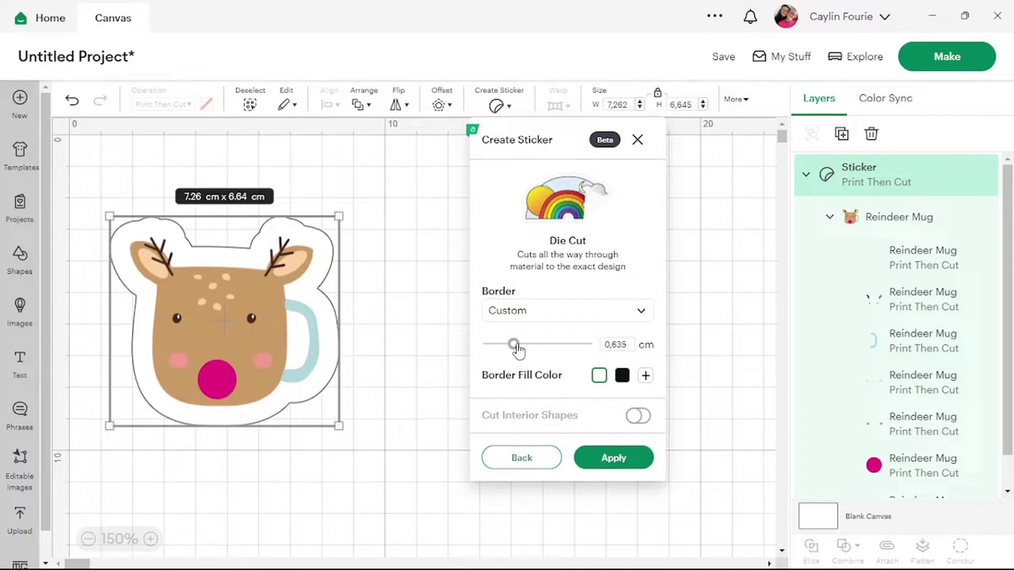
left_click_drag(513, 344, 498, 346)
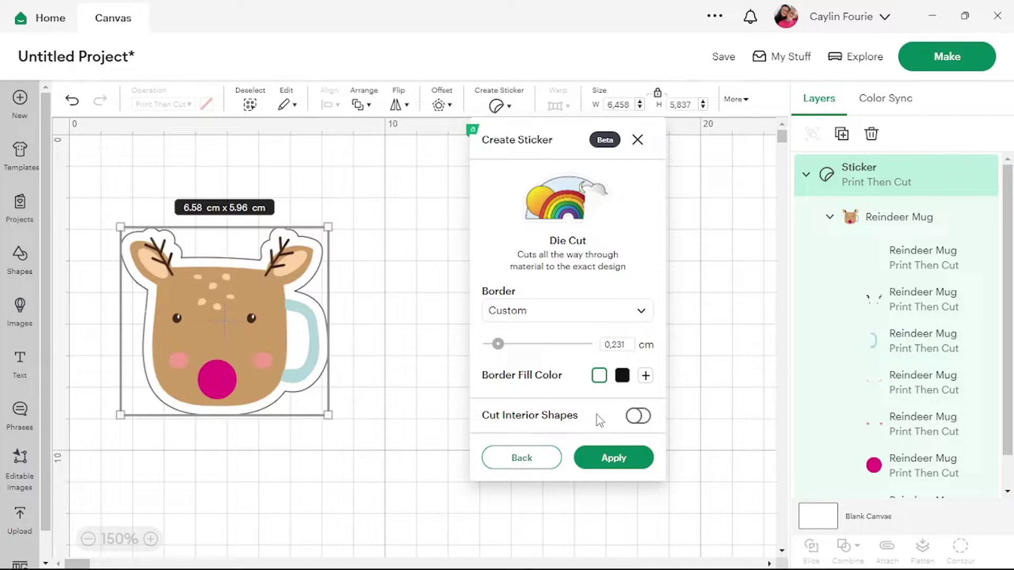
left_click(617, 459)
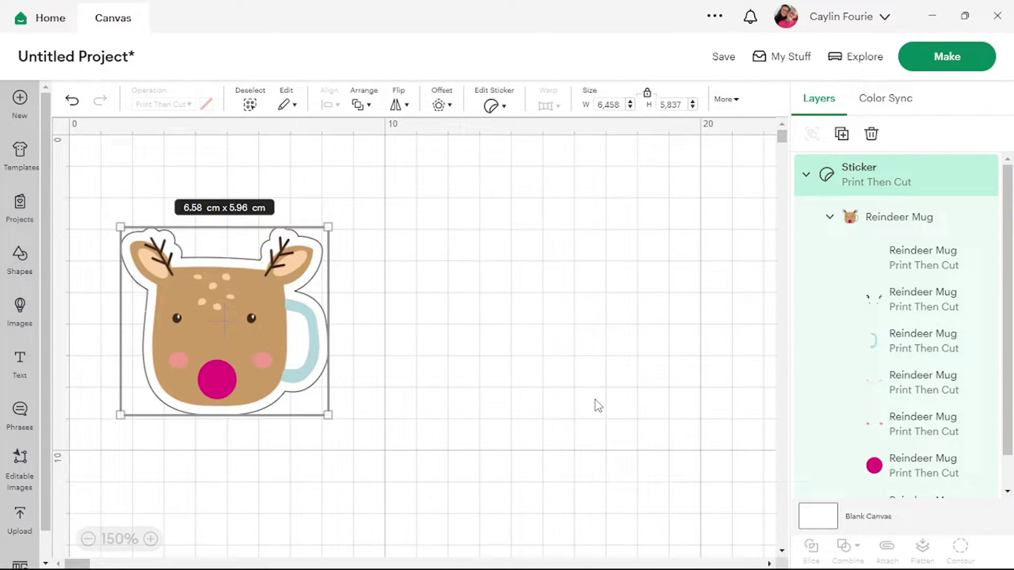
Lay out 8 project copies of the sticker on an A4 mat and continue.
left_click(942, 62)
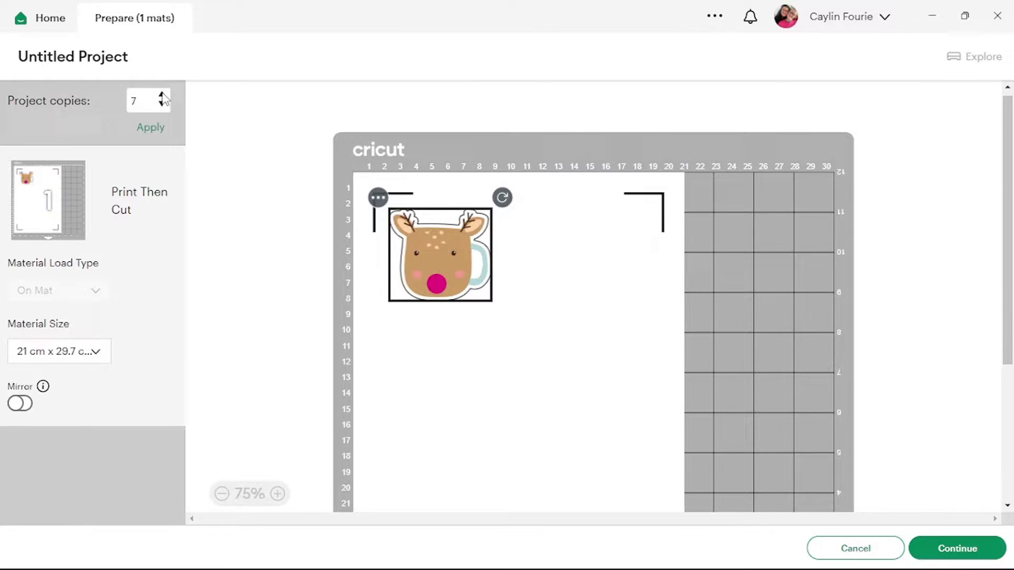
left_click(151, 129)
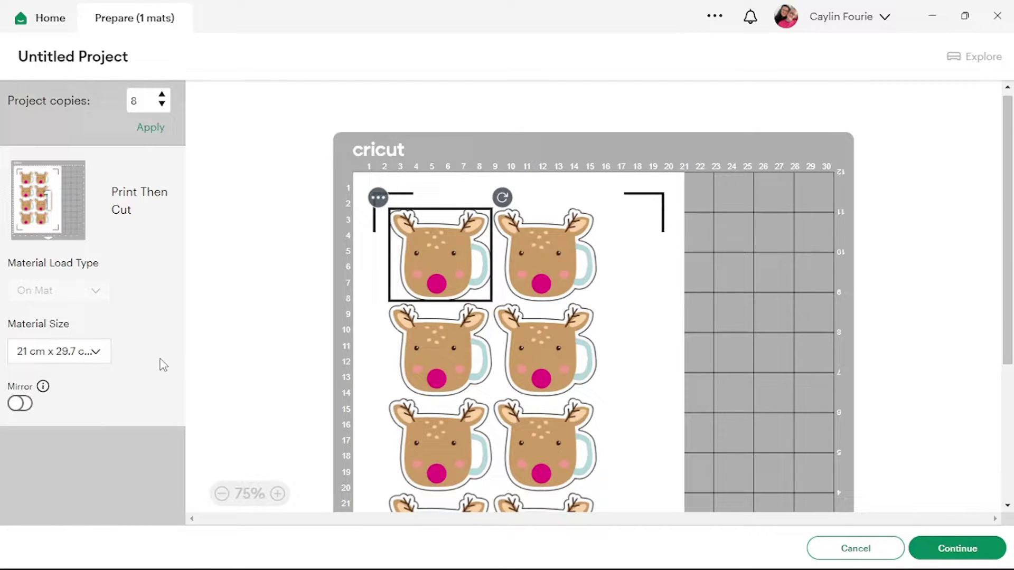
left_click(96, 355)
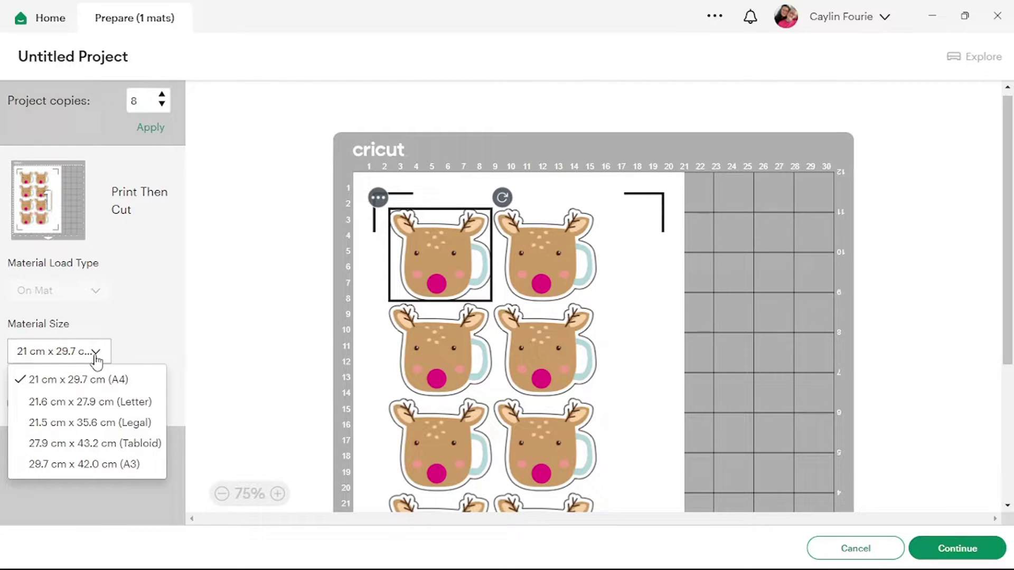
left_click(96, 354)
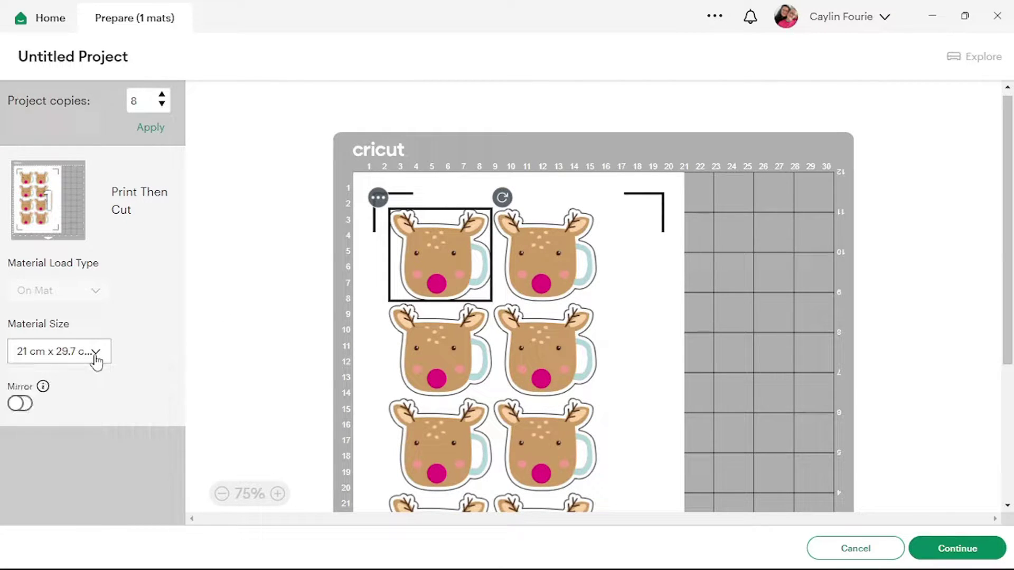
left_click(971, 549)
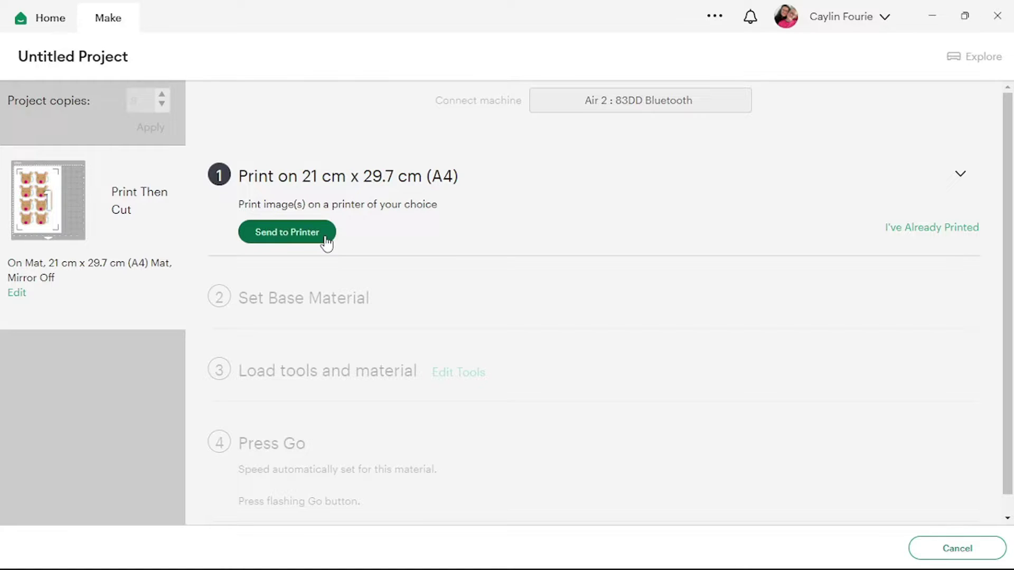
Print the sticker sheet with the printer media type set to Photo Paper Plus Glossy II.
left_click(327, 243)
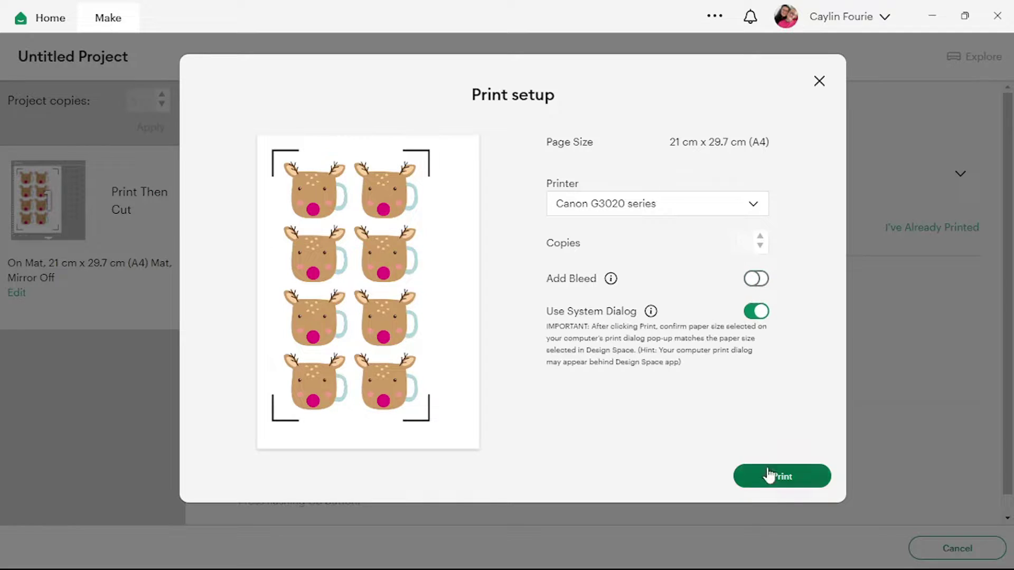
left_click(771, 476)
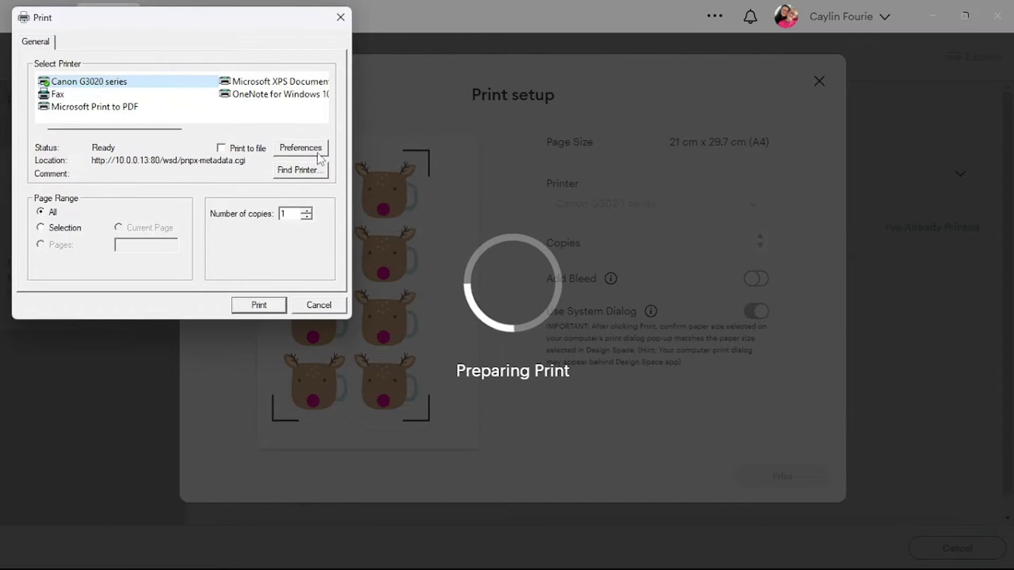
left_click(297, 147)
left_click(153, 336)
mouse_move(108, 366)
left_click(267, 366)
left_click(335, 460)
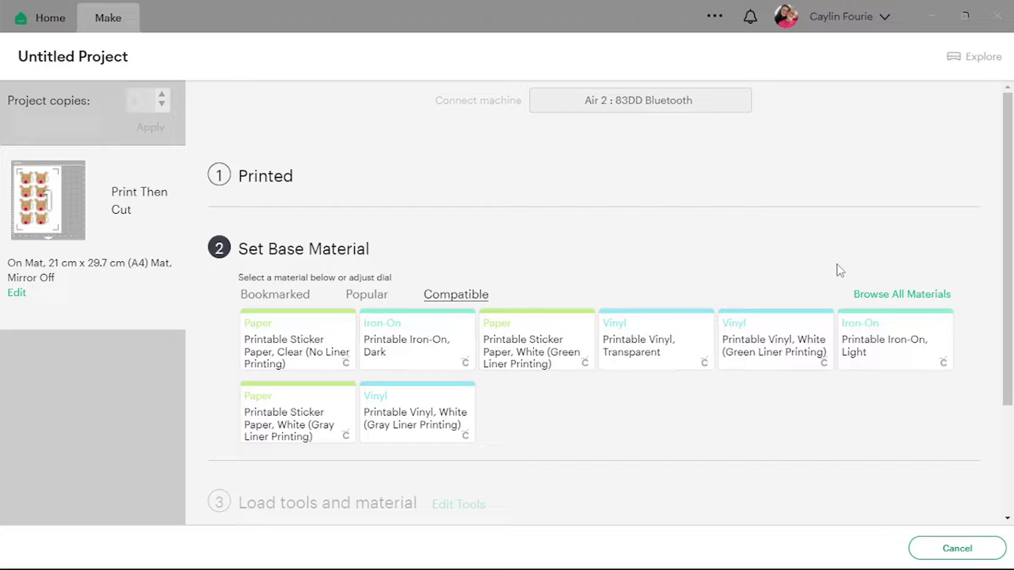
Switch the materials browser from Compatible to All Materials and scroll through the catalogue.
scroll(829, 306, "down", 2)
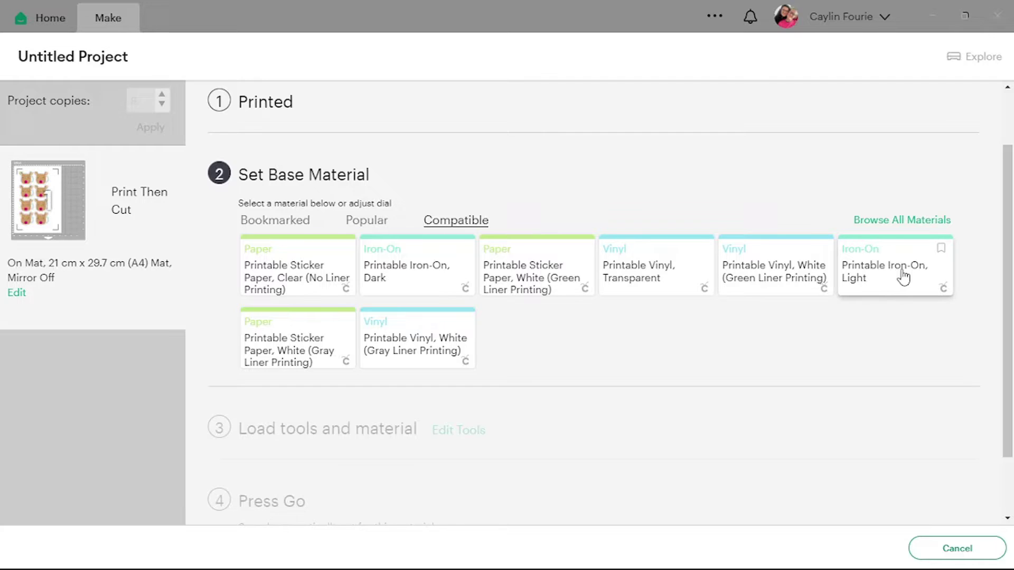
left_click(887, 227)
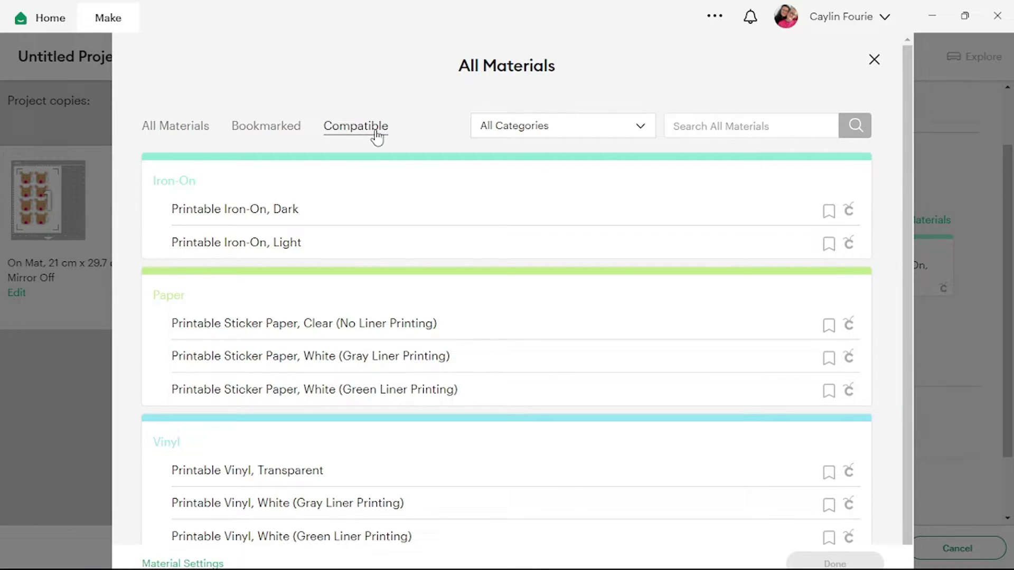
left_click(158, 139)
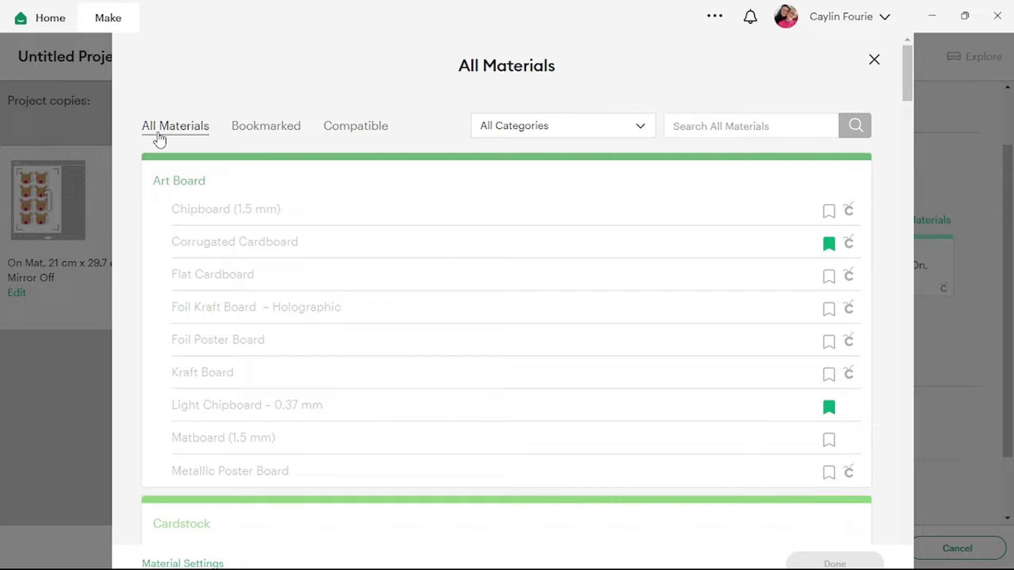
scroll(532, 350, "down", 10)
scroll(512, 309, "down", 10)
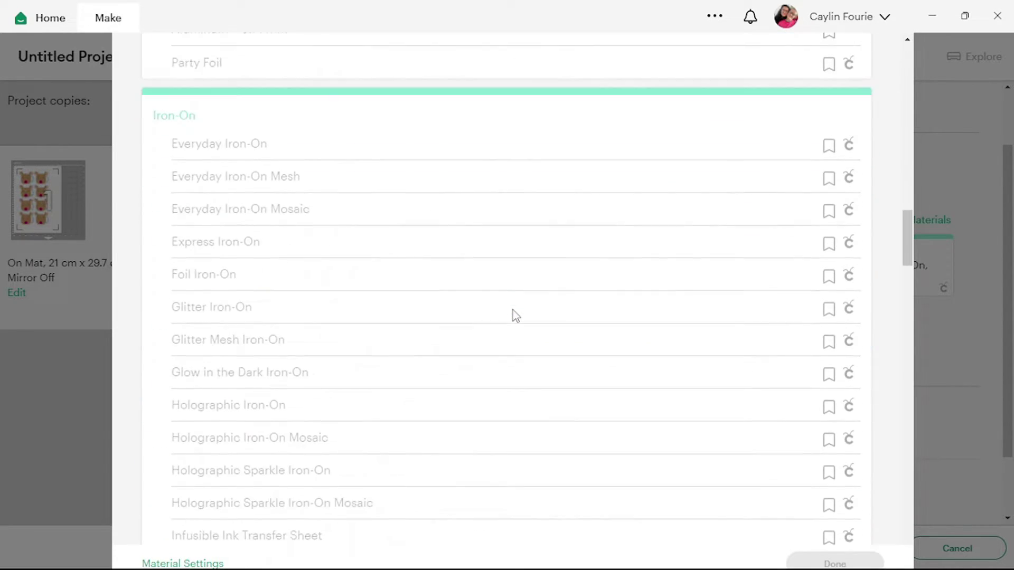
scroll(512, 308, "up", 12)
scroll(512, 309, "up", 10)
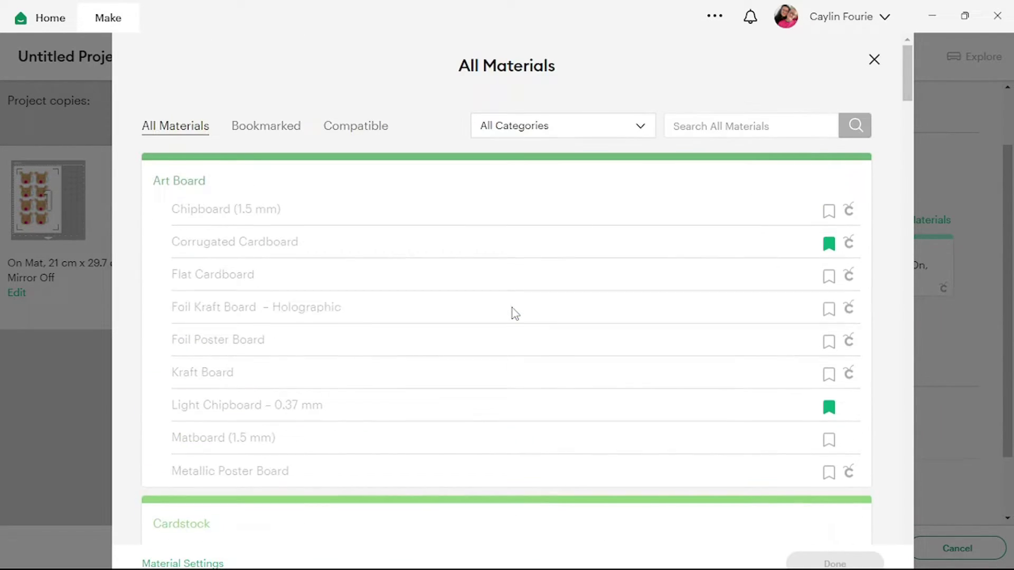
Choose Printable Sticker Paper, White (Gray Liner Printing) as the base material.
left_click(873, 66)
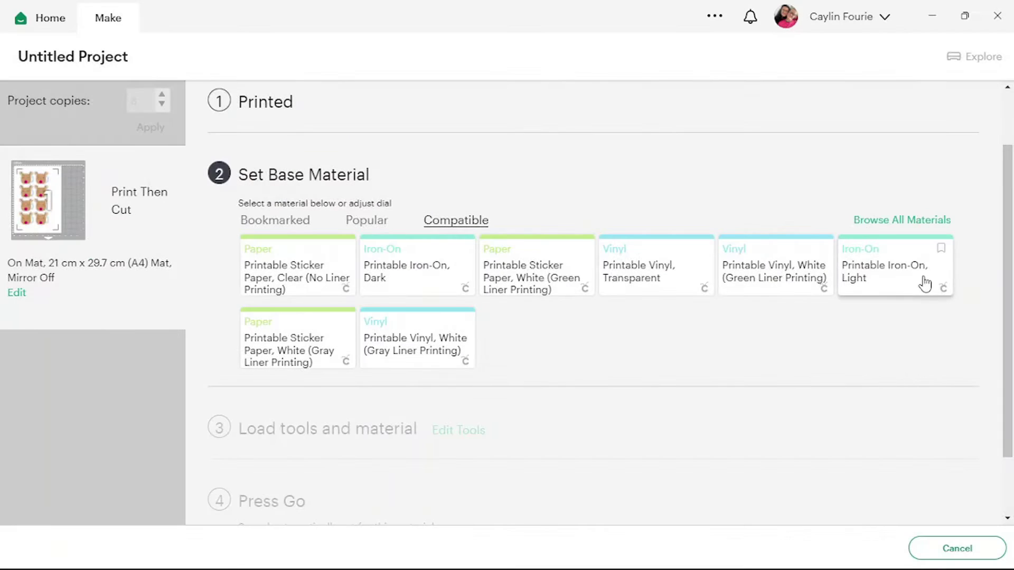
left_click(302, 347)
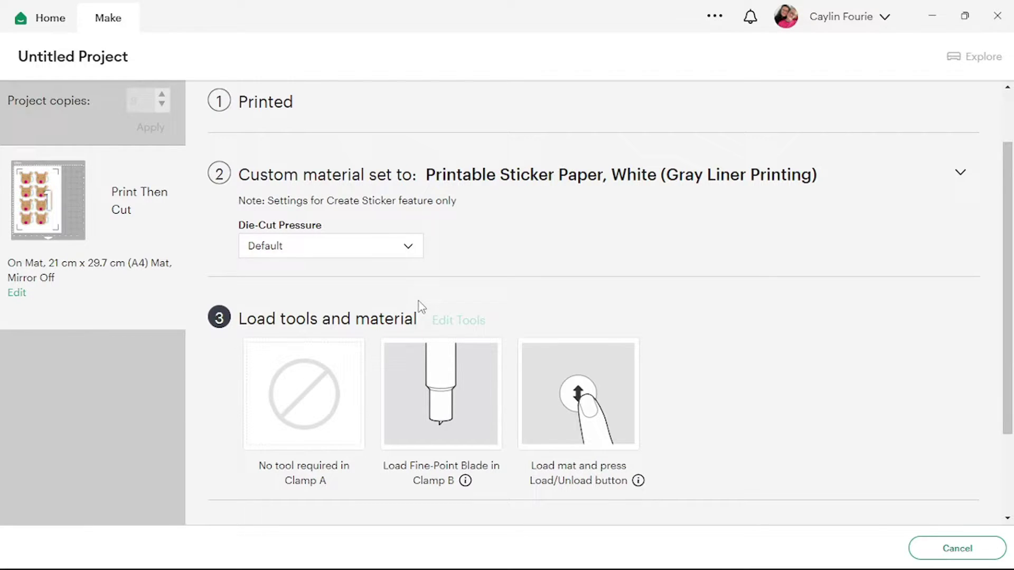
scroll(656, 373, "down", 2)
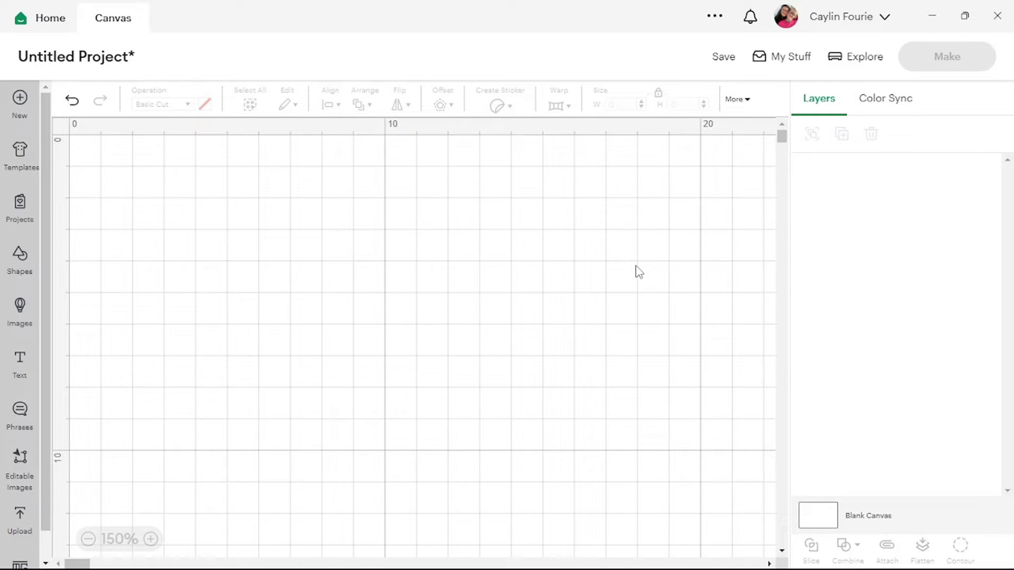
Add the Reindeer Mug Sticker image from the image library to a new canvas.
left_click(11, 324)
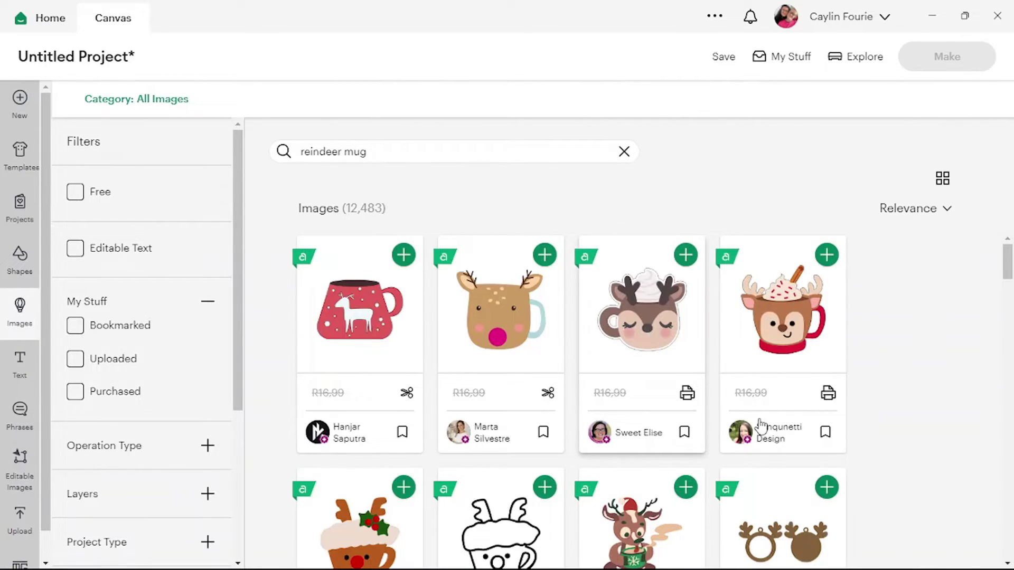
left_click(681, 449)
left_click(500, 276)
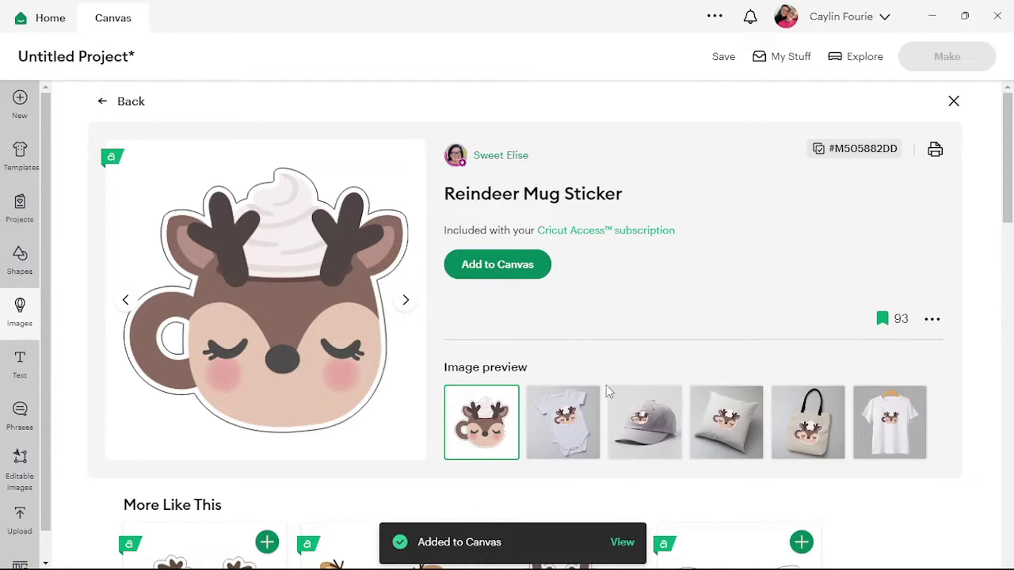
left_click(618, 543)
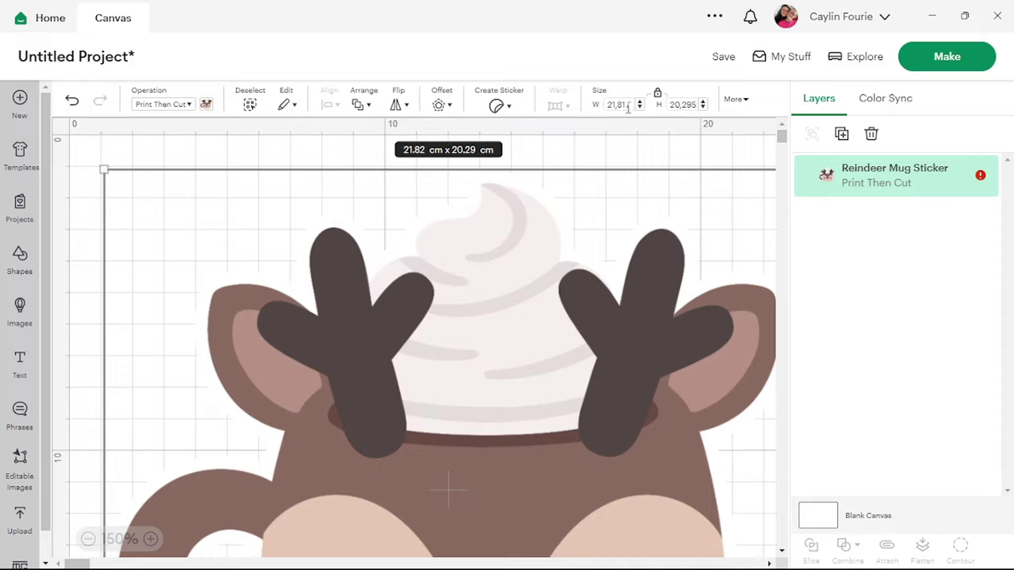
Resize the sticker to 6 cm wide (6 × 5.58 cm) and move it down-right.
left_click(627, 107)
type("6")
key("Return")
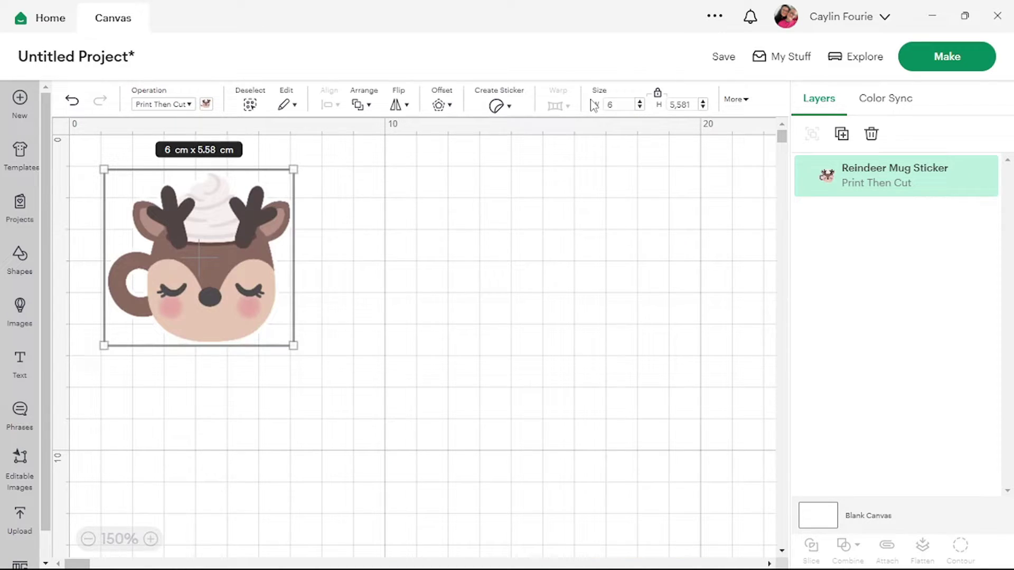
left_click_drag(201, 267, 216, 341)
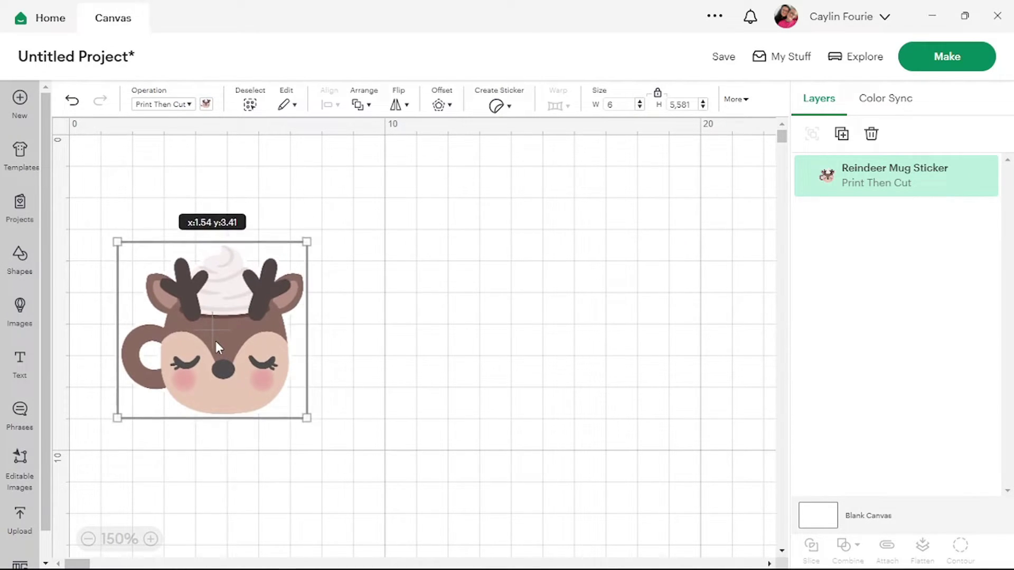
Turn the reindeer mug into a Kiss Cut sticker with a Thin border, 6.25 × 5.84 cm.
left_click(495, 109)
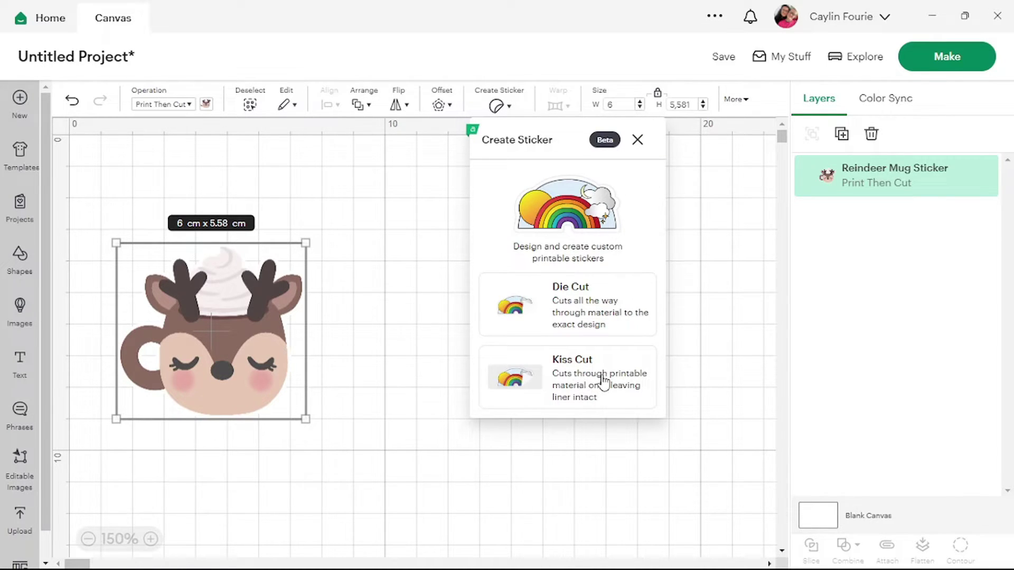
left_click(603, 379)
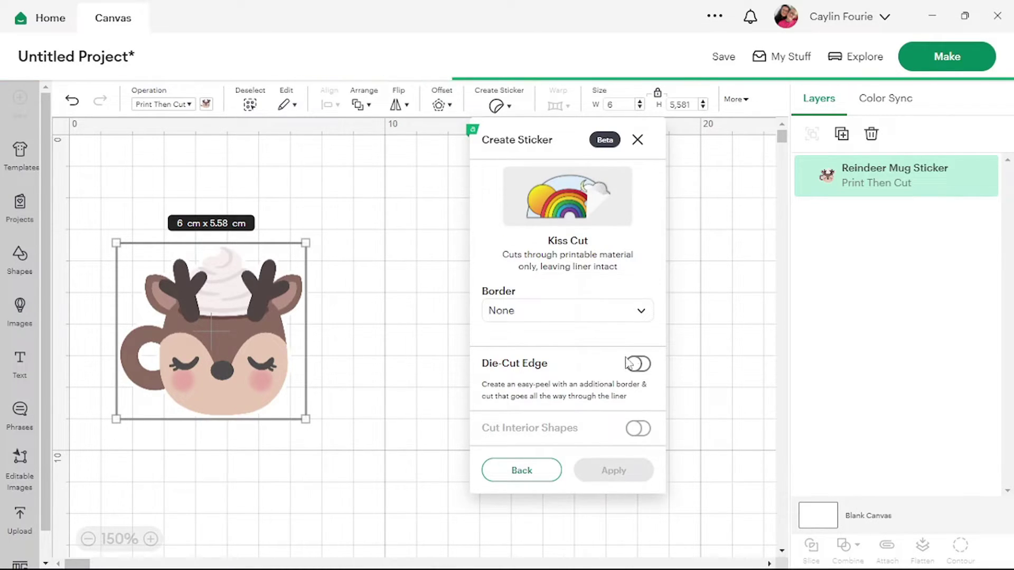
left_click(641, 314)
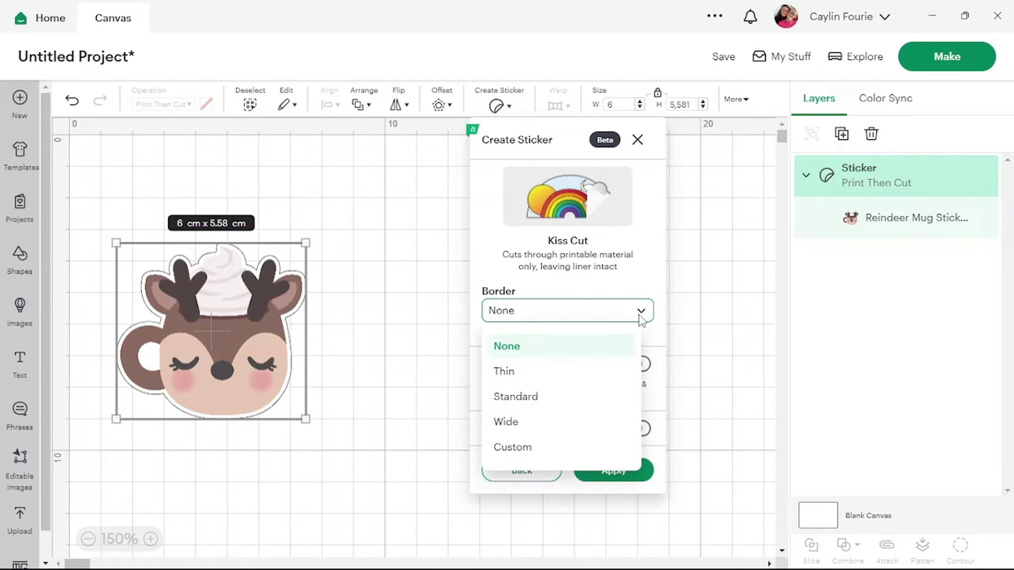
left_click(506, 376)
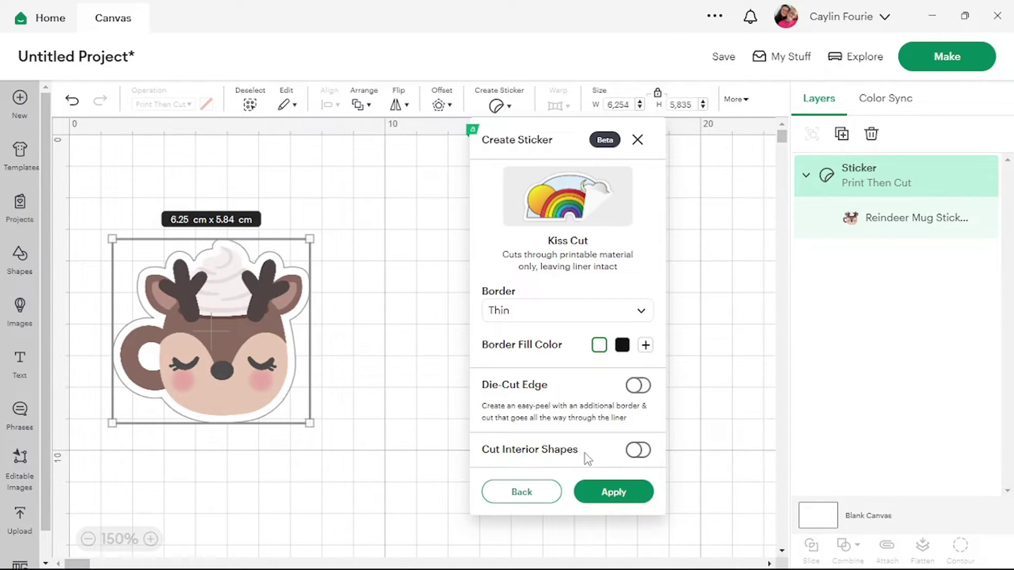
left_click(604, 495)
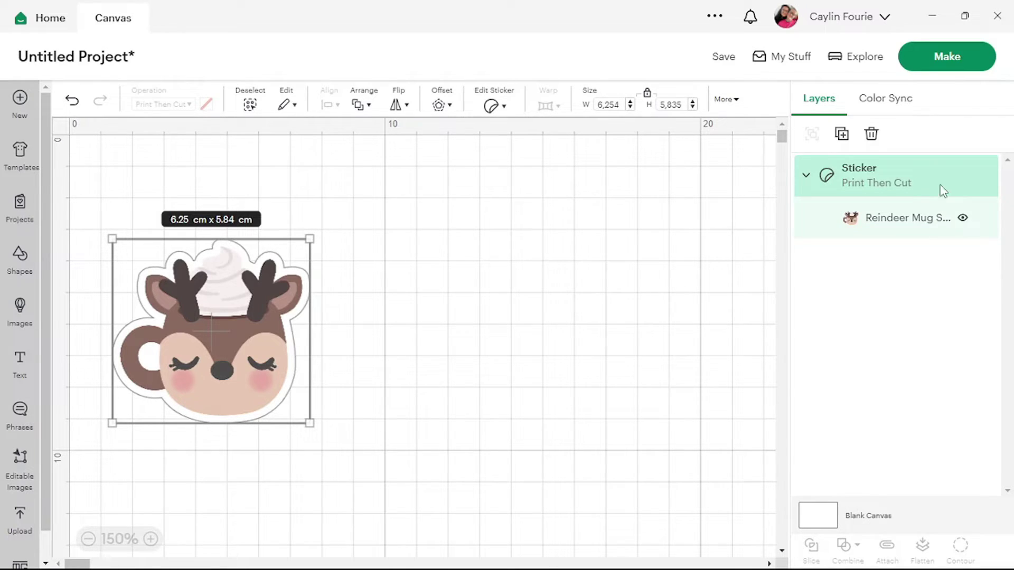
Raise project copies to 8, keep A4 as the material size, and continue.
left_click(930, 65)
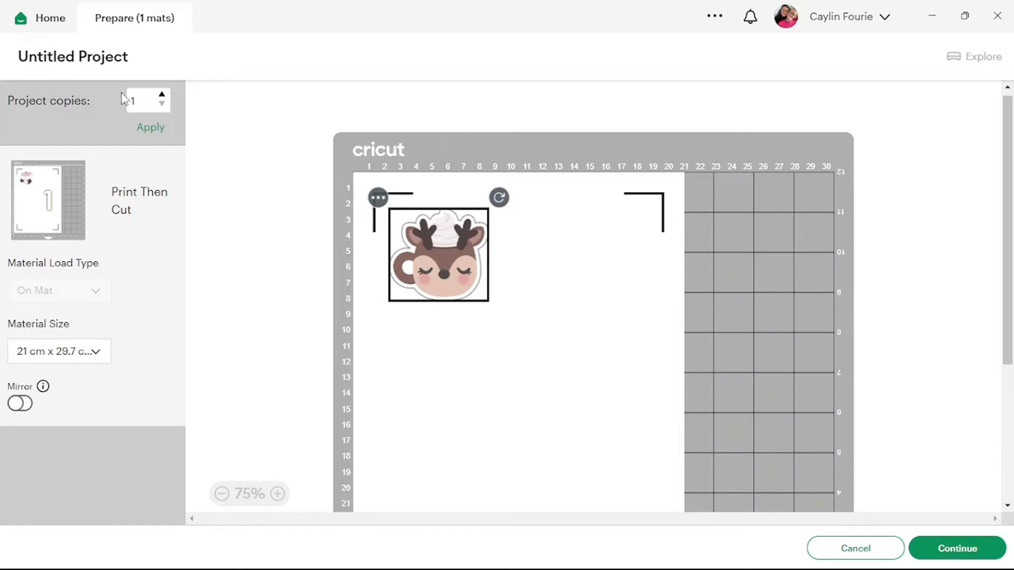
left_click(162, 94)
left_click(162, 94)
left_click(161, 94)
left_click(162, 94)
left_click(161, 95)
left_click(162, 94)
left_click(161, 94)
left_click(152, 128)
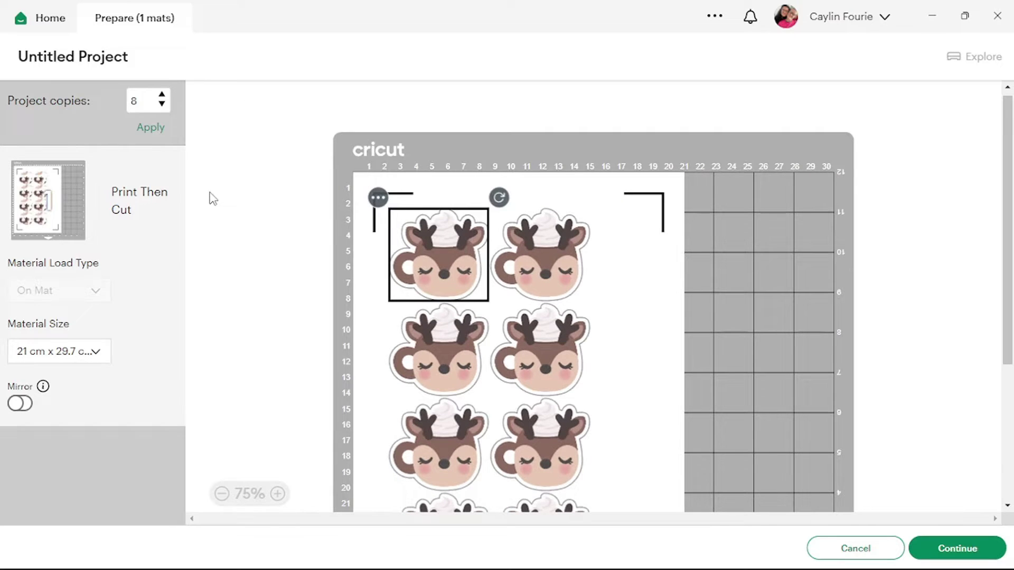
left_click(99, 355)
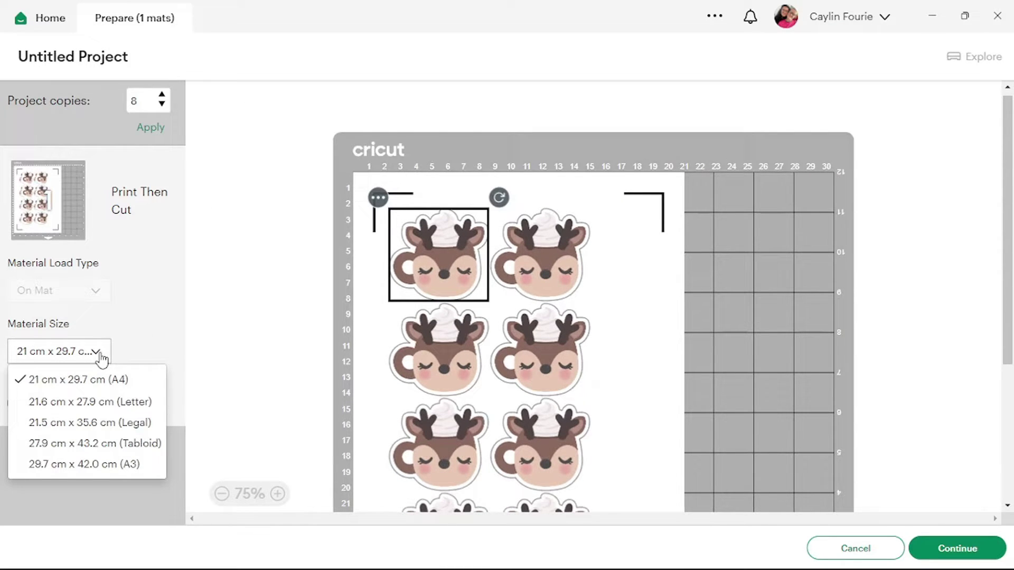
left_click(102, 359)
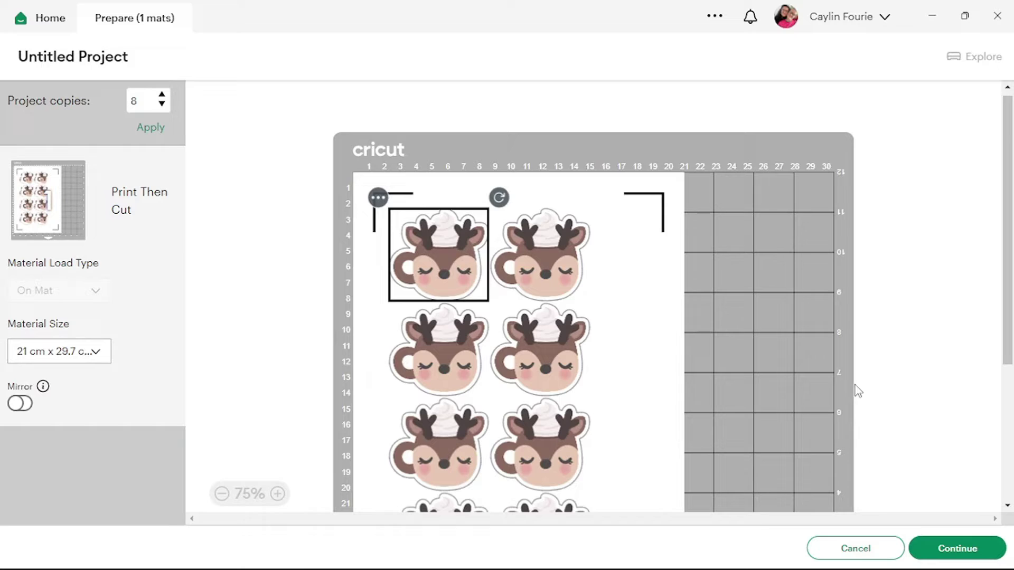
left_click(945, 547)
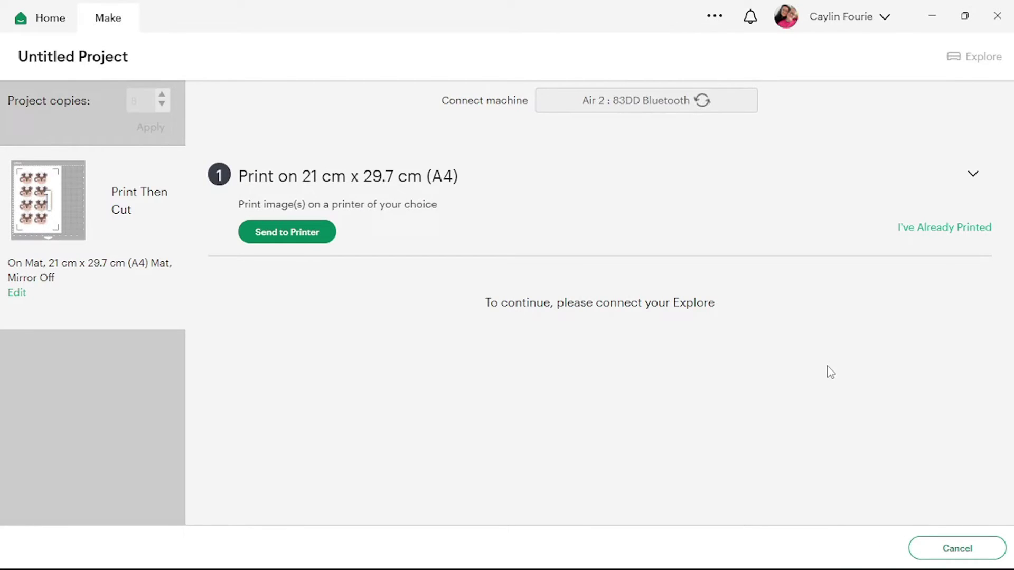
Print the eight-sticker A4 sheet through the system dialog on Photo Paper Plus Glossy II.
left_click(311, 242)
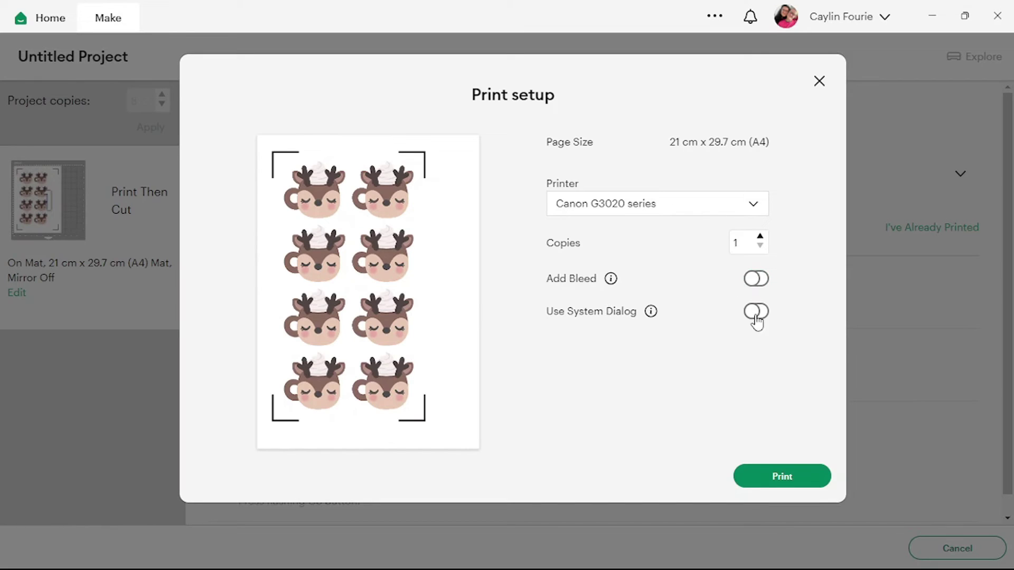
left_click(756, 311)
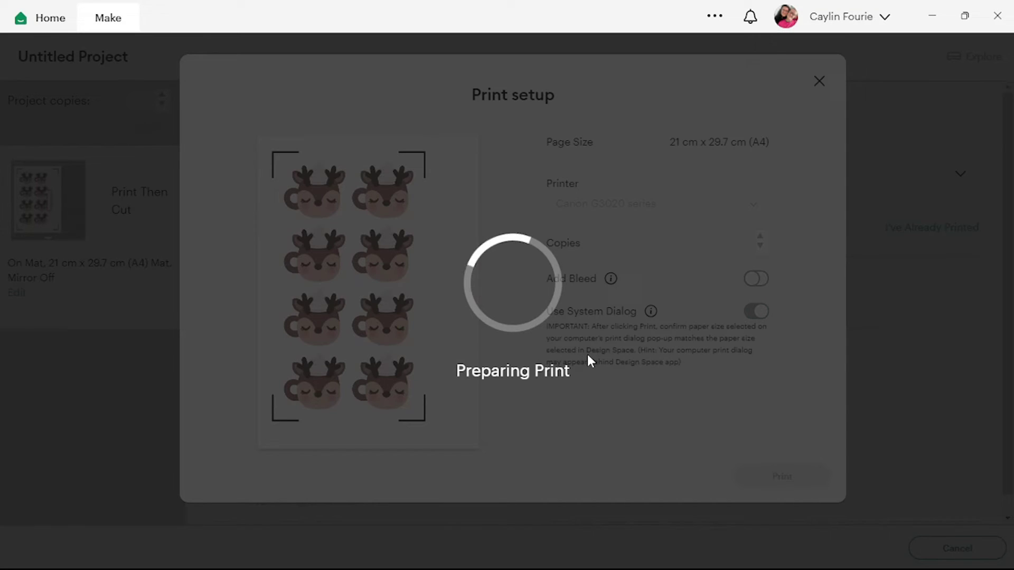
left_click(300, 185)
left_click(201, 335)
mouse_move(111, 370)
left_click(225, 368)
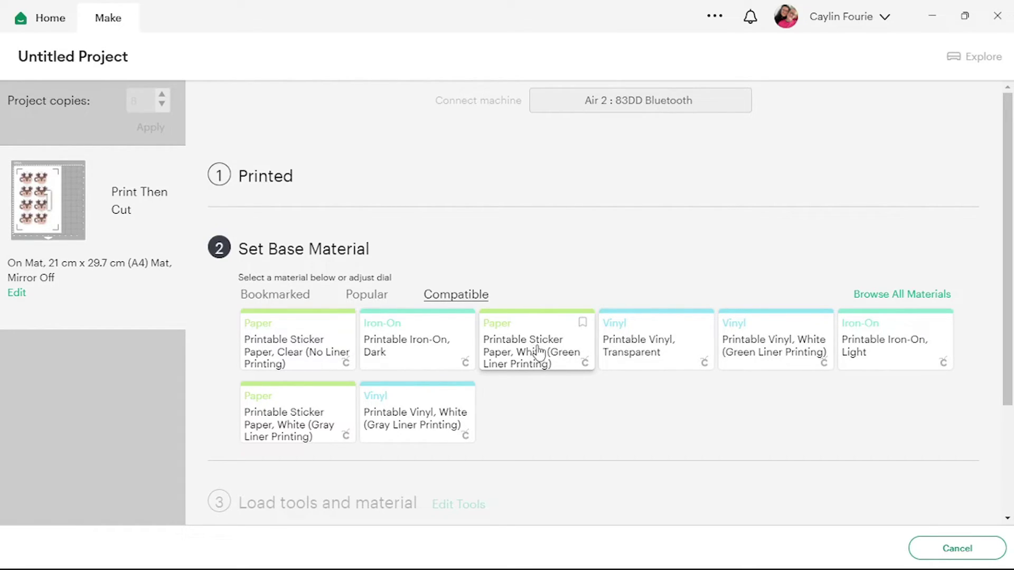
Choose Printable Sticker Paper, White (Green Liner Printing) as the base material.
left_click(538, 341)
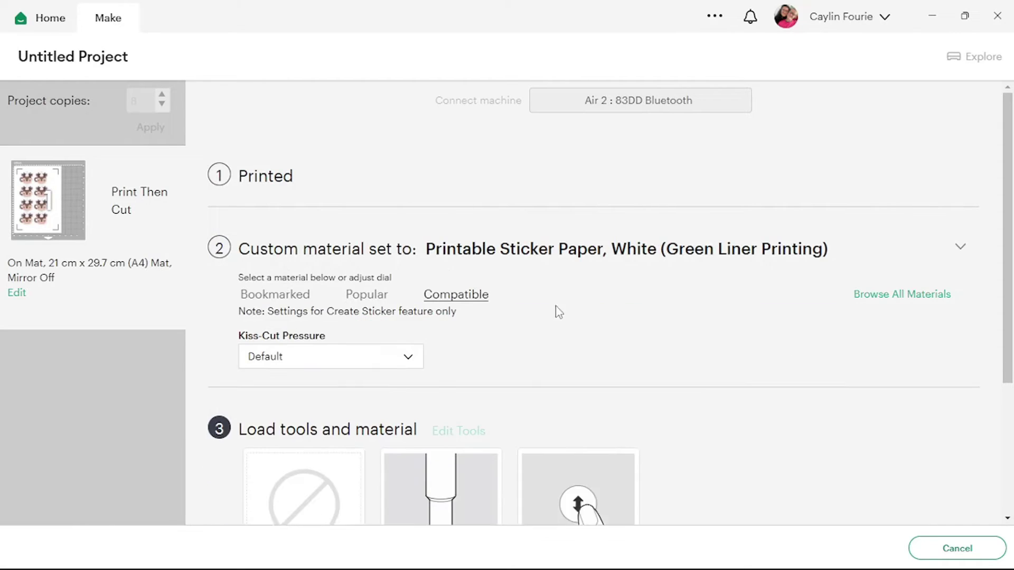